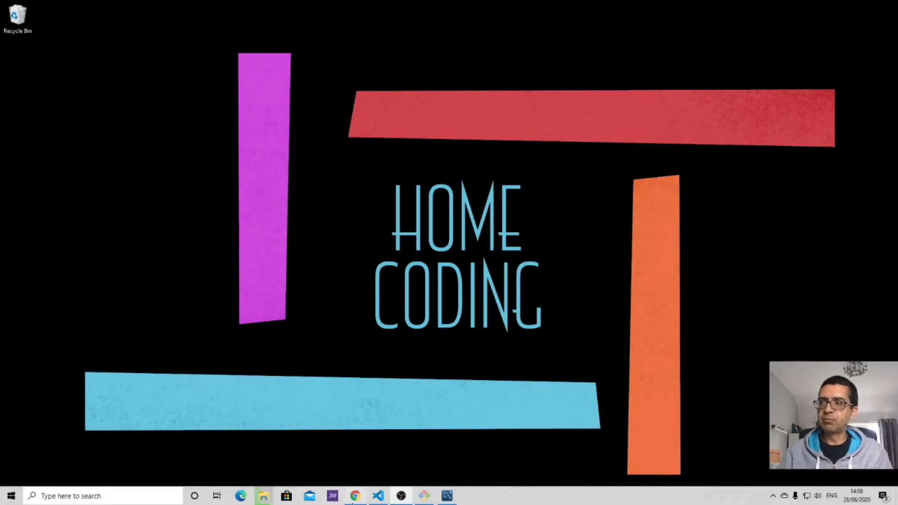
Bring Chrome forward showing the Deuteros Laravel welcome page at deuteros.test
{"action": "left_click", "coordinate": [355, 496]}
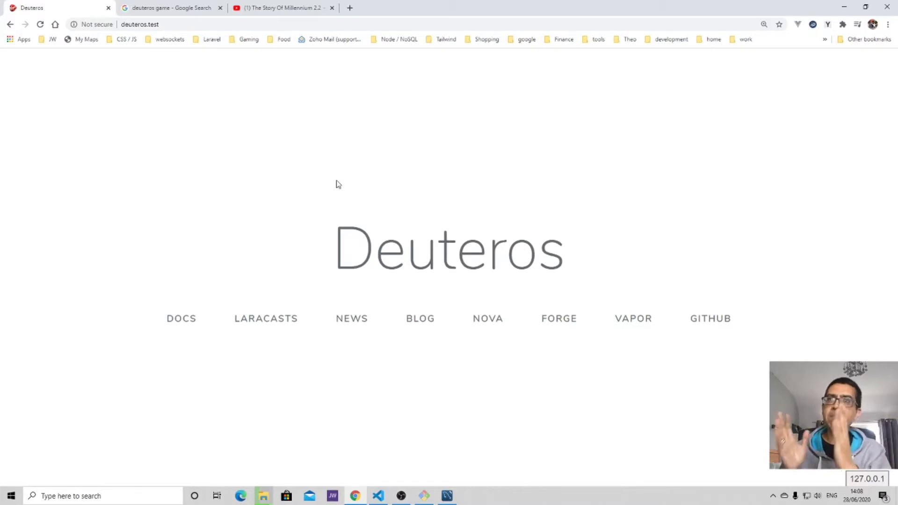
Switch to the 'deuteros game' Google results showing the 1991 Activision game panel
{"action": "left_click", "coordinate": [154, 8]}
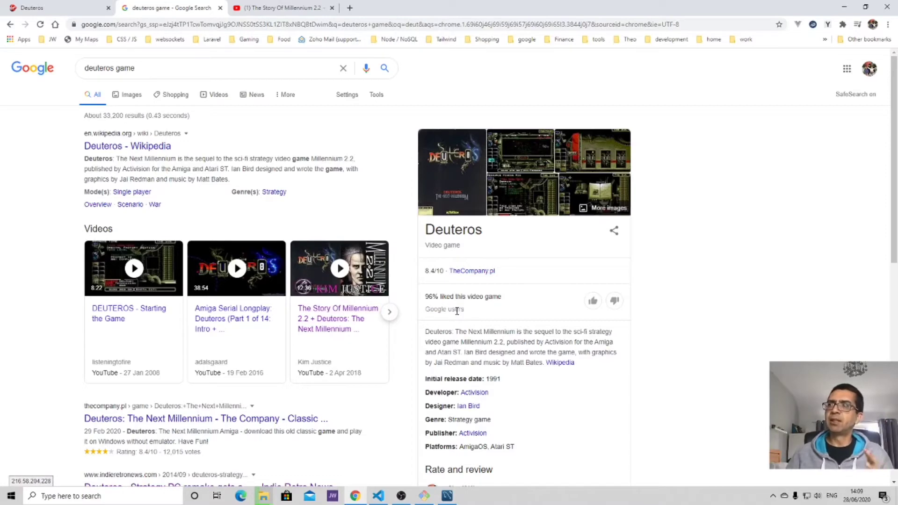
{"action": "scroll", "coordinate": [326, 322], "scroll_direction": "down", "scroll_amount": 3}
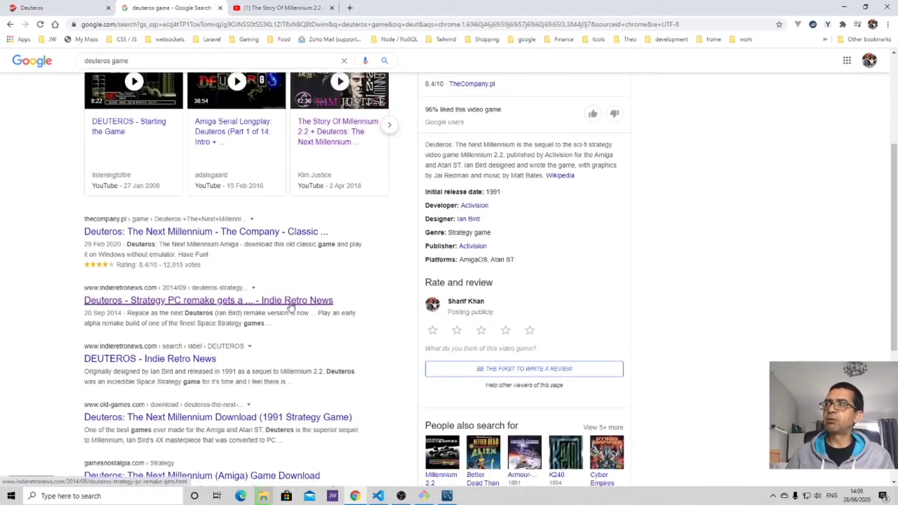
{"action": "scroll", "coordinate": [288, 304], "scroll_direction": "down", "scroll_amount": 4}
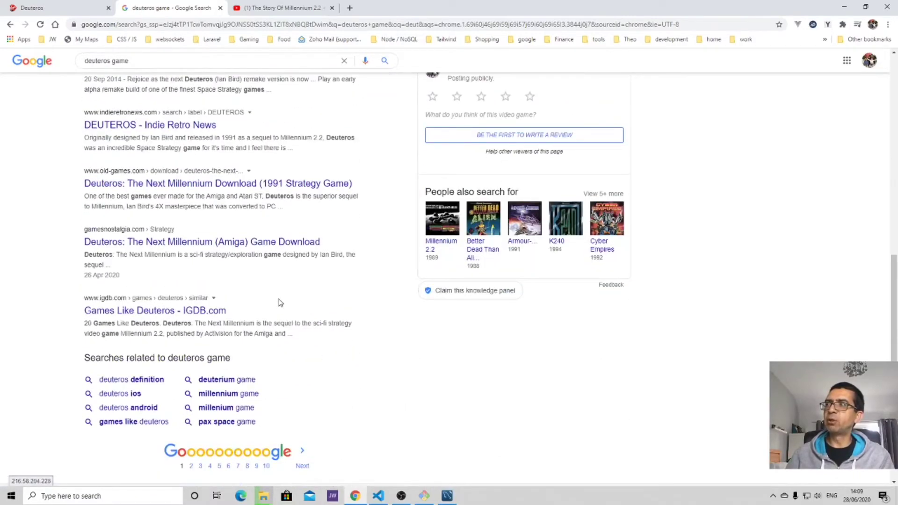
{"action": "scroll", "coordinate": [279, 303], "scroll_direction": "up", "scroll_amount": 4}
{"action": "scroll", "coordinate": [280, 303], "scroll_direction": "up", "scroll_amount": 4}
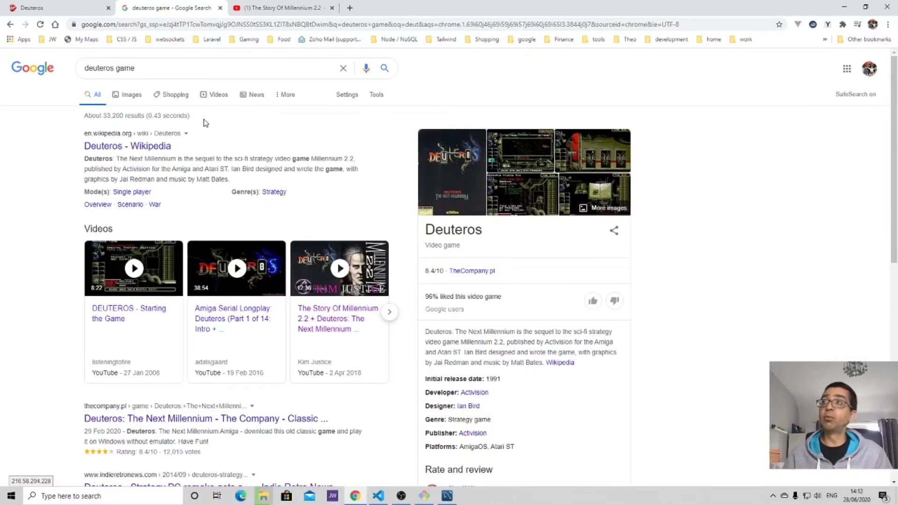
Return to the Deuteros site tab, then bring up the deuteros project in VS Code
{"action": "left_click", "coordinate": [57, 8]}
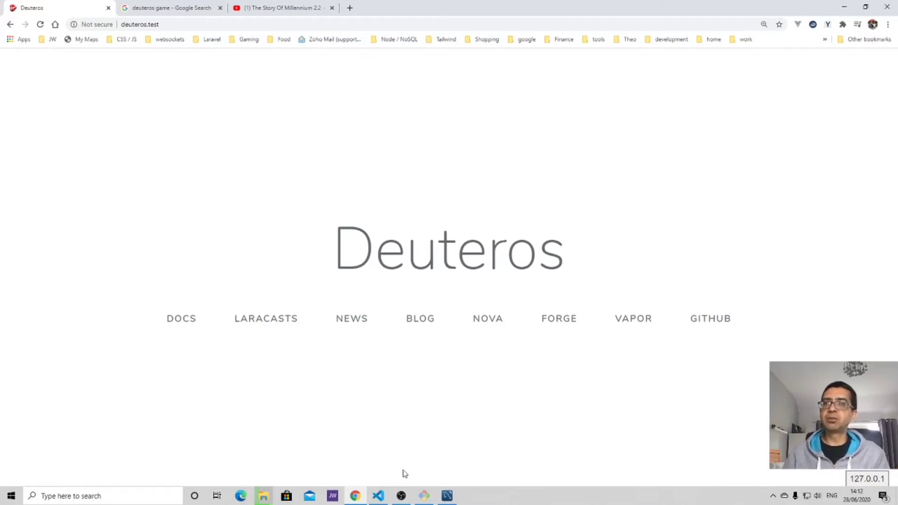
{"action": "left_click", "coordinate": [379, 497]}
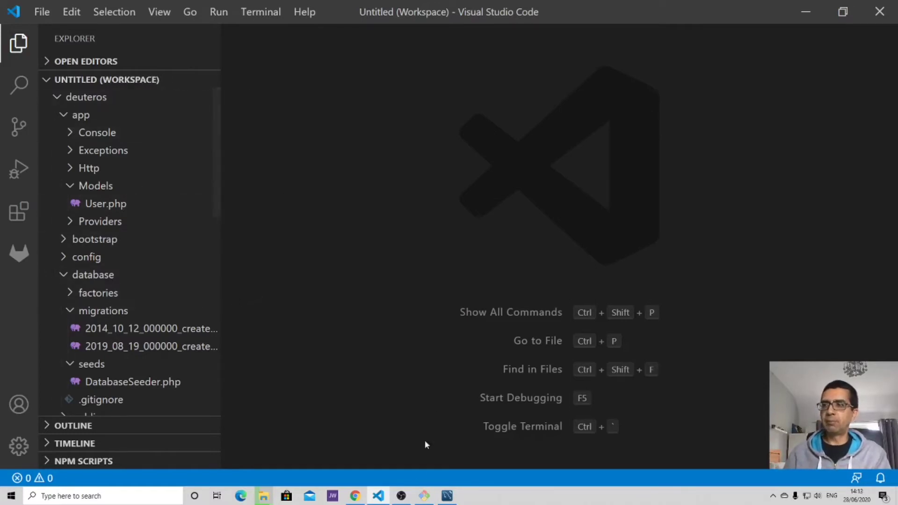
{"action": "left_click", "coordinate": [424, 496]}
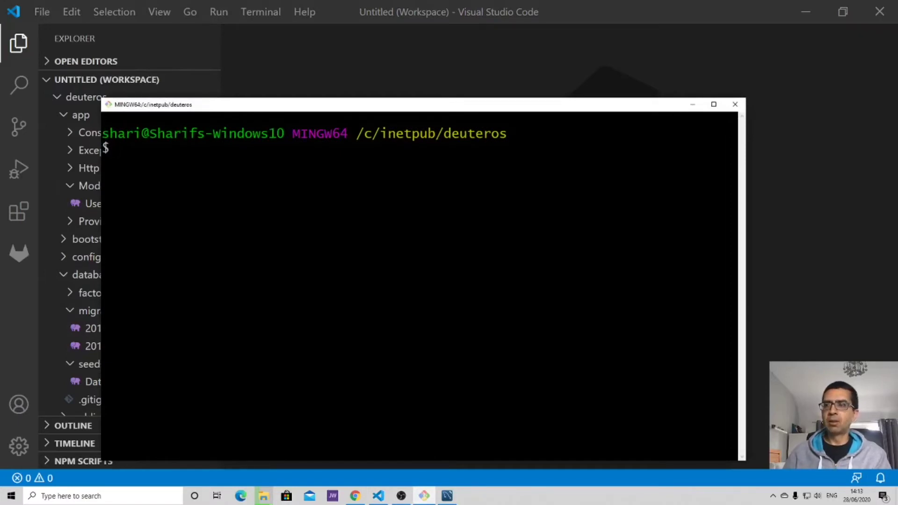
{"action": "left_click", "coordinate": [448, 496]}
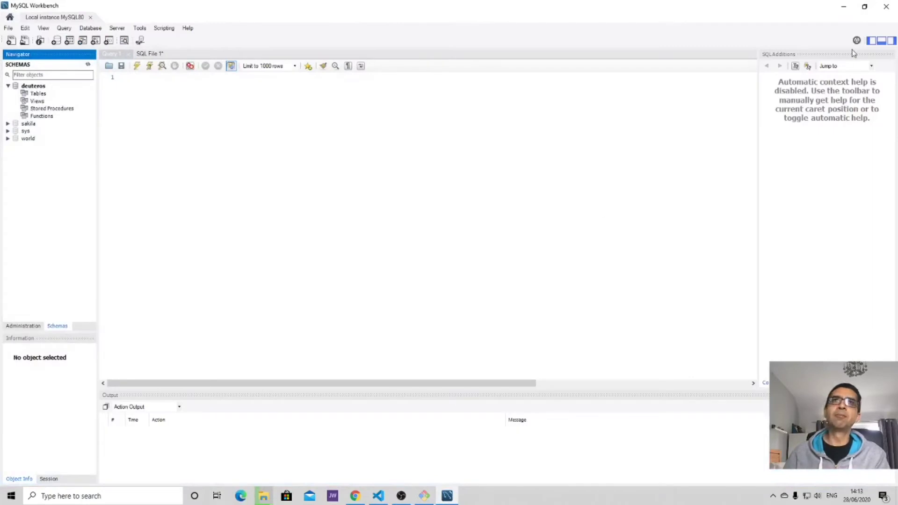
{"action": "left_click", "coordinate": [844, 7]}
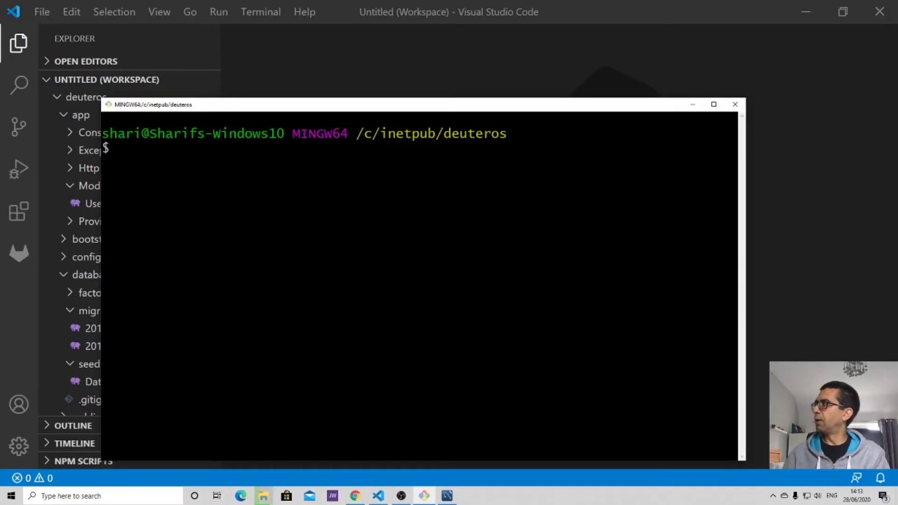
{"action": "left_click", "coordinate": [425, 496]}
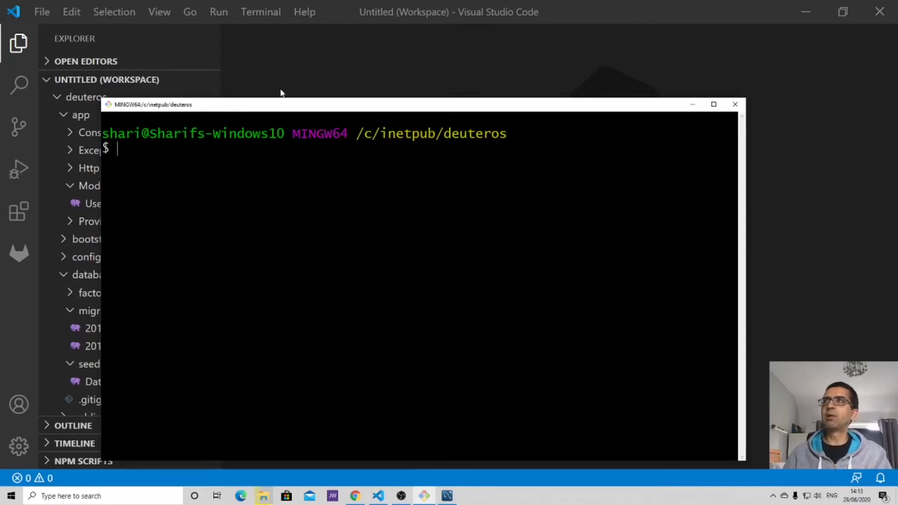
{"action": "left_click", "coordinate": [282, 66]}
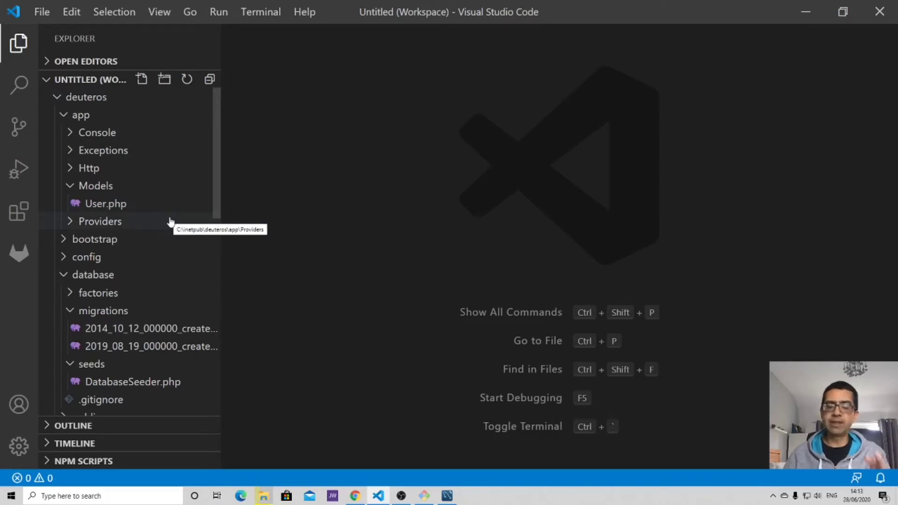
Open User.php from app/Models to view the User model
{"action": "left_click", "coordinate": [106, 208]}
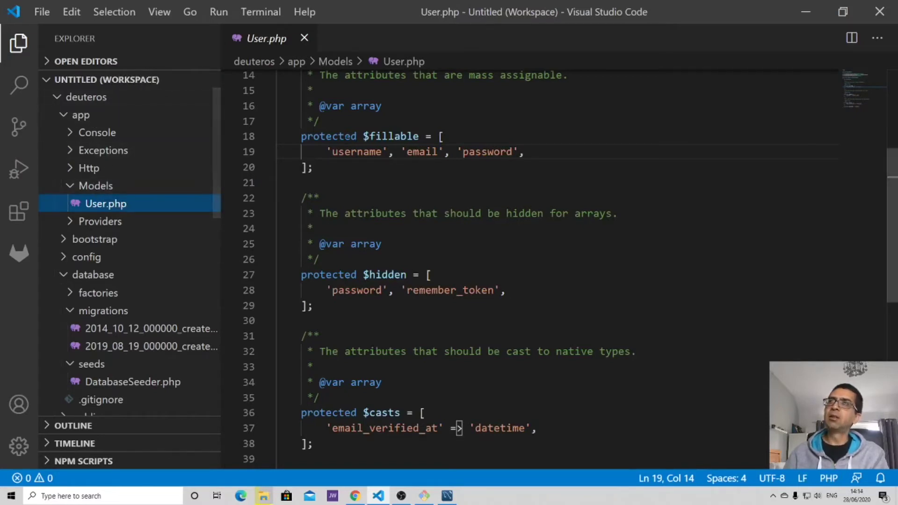
{"action": "scroll", "coordinate": [527, 246], "scroll_direction": "up", "scroll_amount": 5}
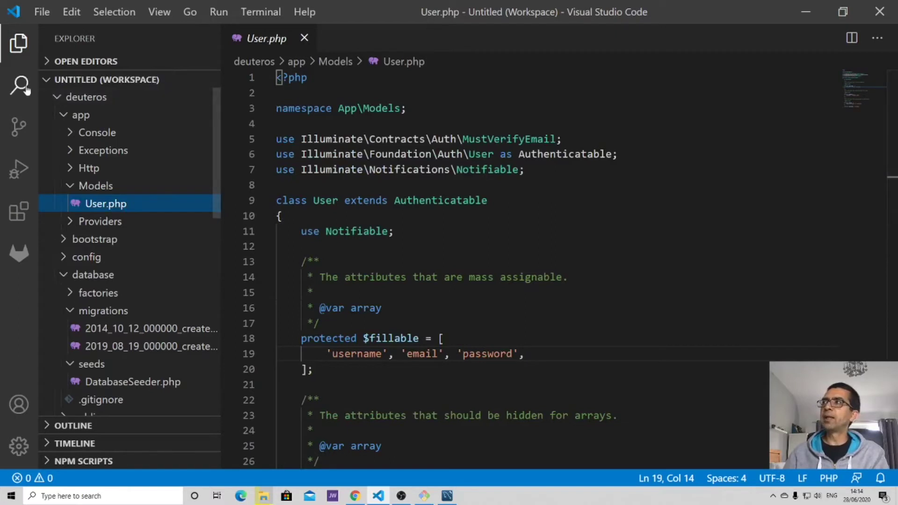
Search the whole workspace for App\User
{"action": "key", "text": "ctrl+shift+f"}
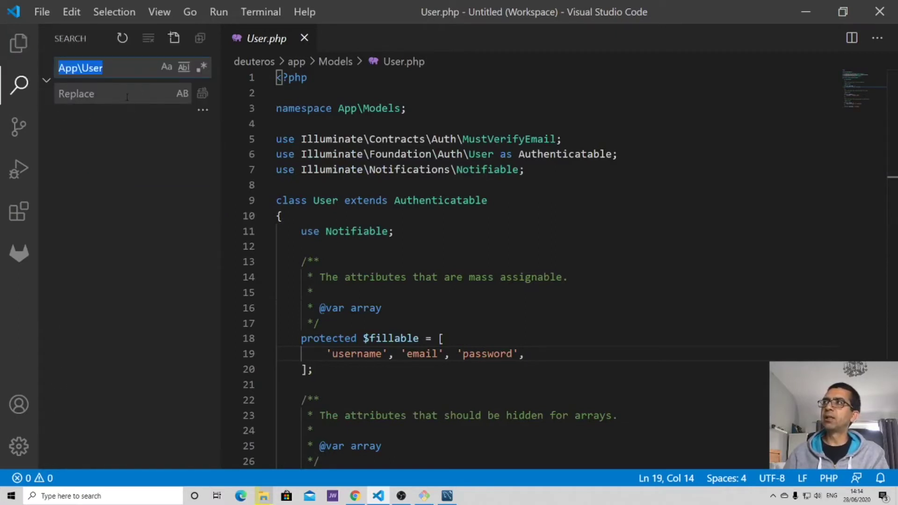
{"action": "left_click", "coordinate": [526, 245]}
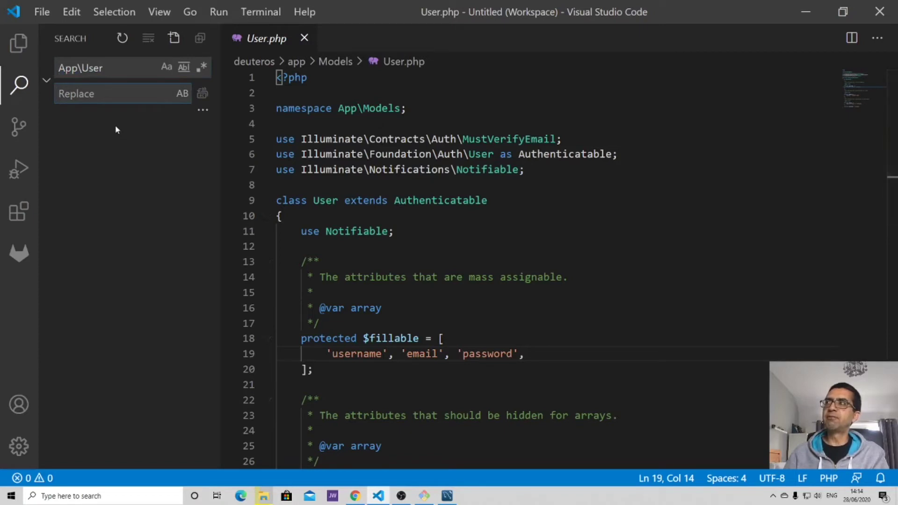
Return to the Explorer tree, then check the deuteros schema in MySQL Workbench
{"action": "left_click", "coordinate": [18, 45]}
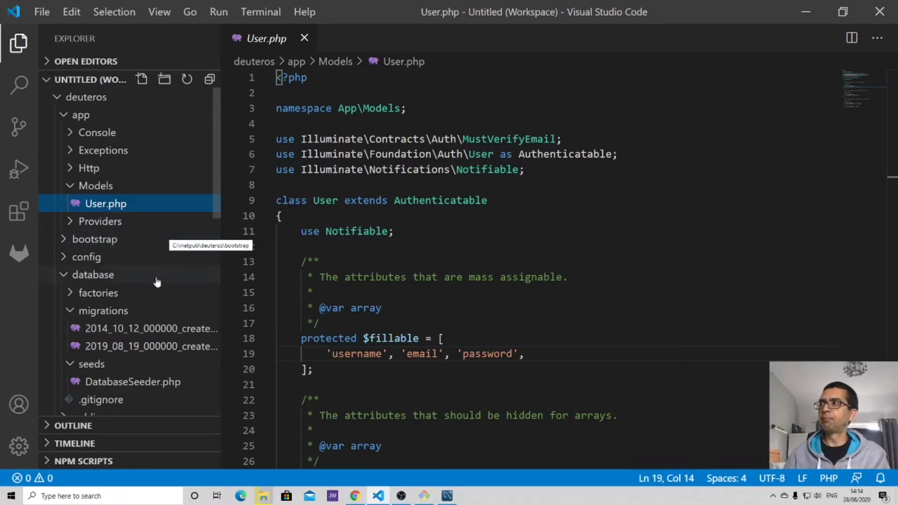
{"action": "scroll", "coordinate": [156, 282], "scroll_direction": "down", "scroll_amount": 5}
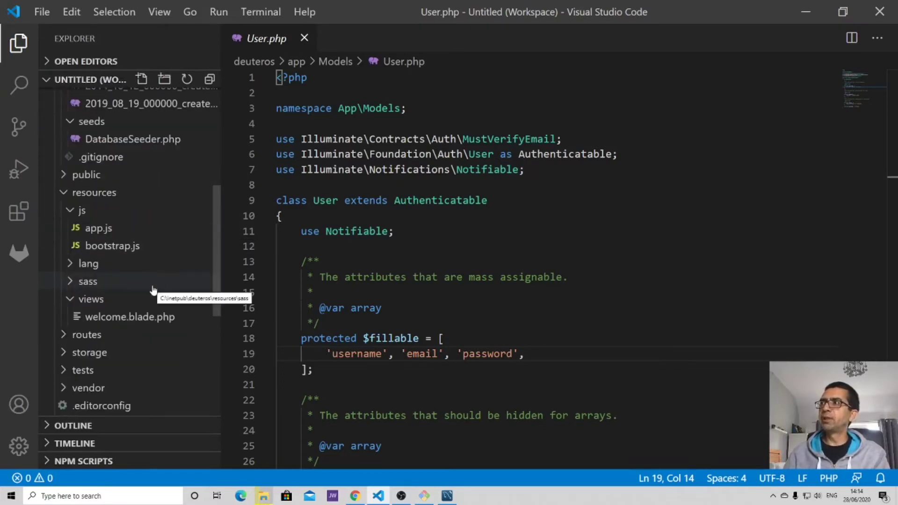
{"action": "left_click", "coordinate": [447, 496]}
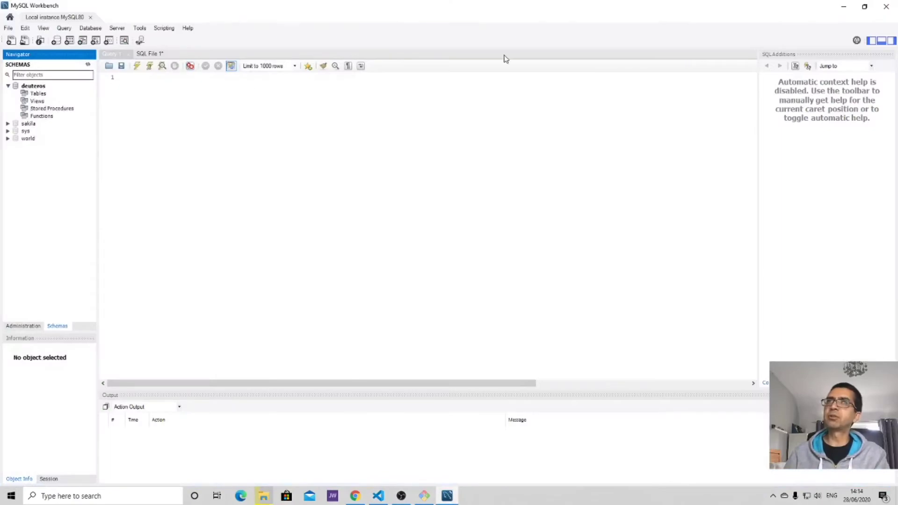
Open .env and check DB_DATABASE deuteros with root credentials
{"action": "left_click", "coordinate": [843, 6]}
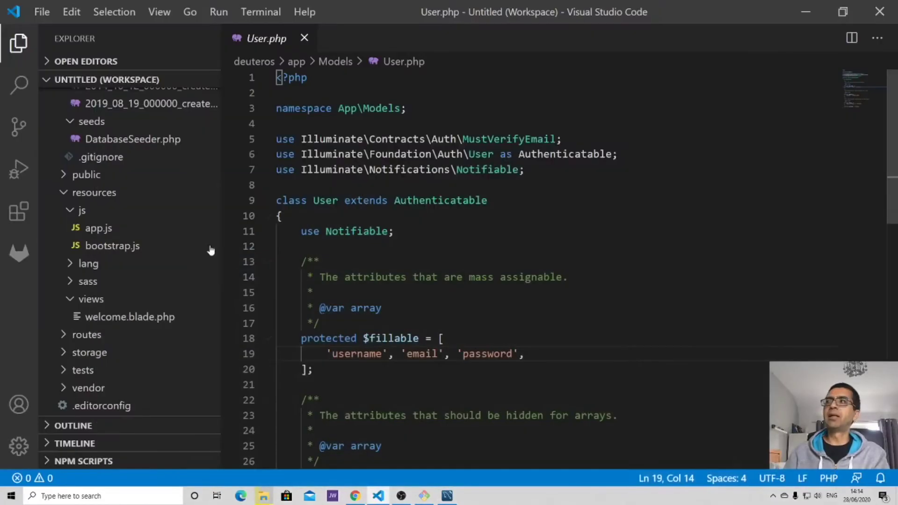
{"action": "scroll", "coordinate": [138, 294], "scroll_direction": "down", "scroll_amount": 3}
{"action": "left_click", "coordinate": [113, 263]}
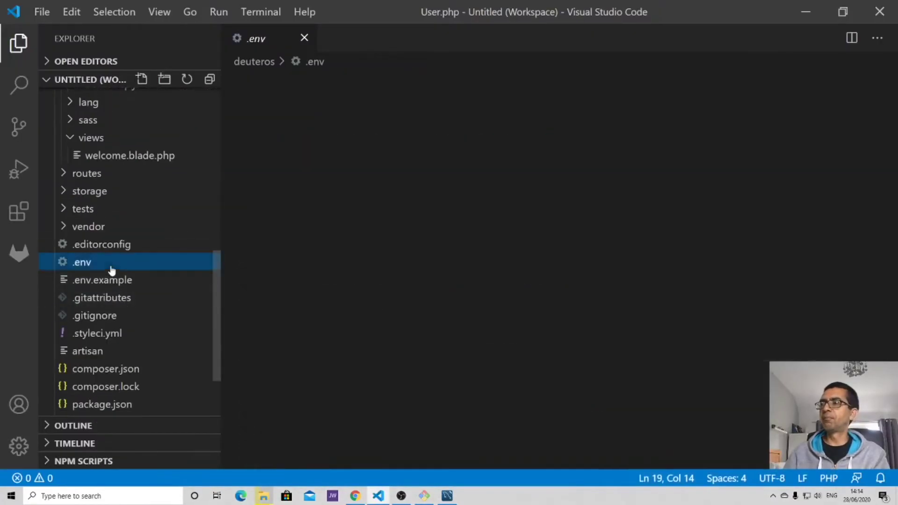
{"action": "scroll", "coordinate": [372, 240], "scroll_direction": "up", "scroll_amount": 5}
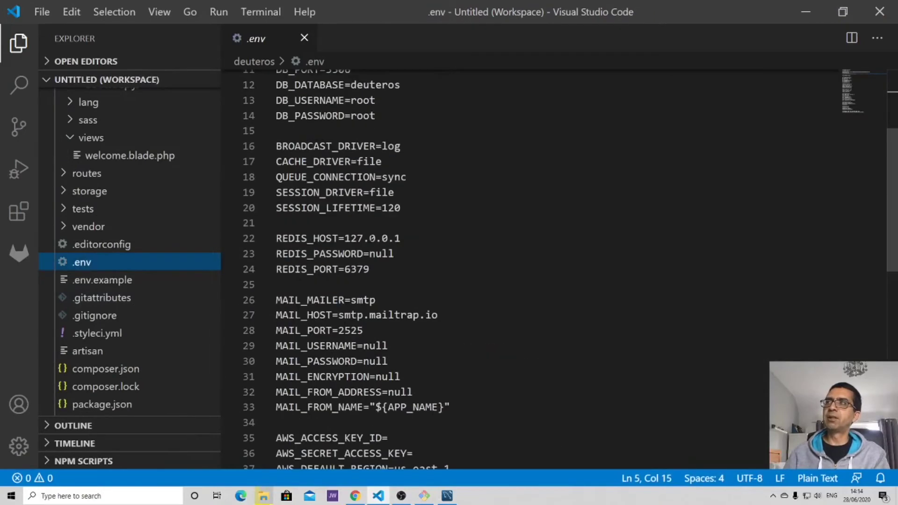
{"action": "scroll", "coordinate": [372, 240], "scroll_direction": "up", "scroll_amount": 5}
{"action": "double_click", "coordinate": [376, 246]}
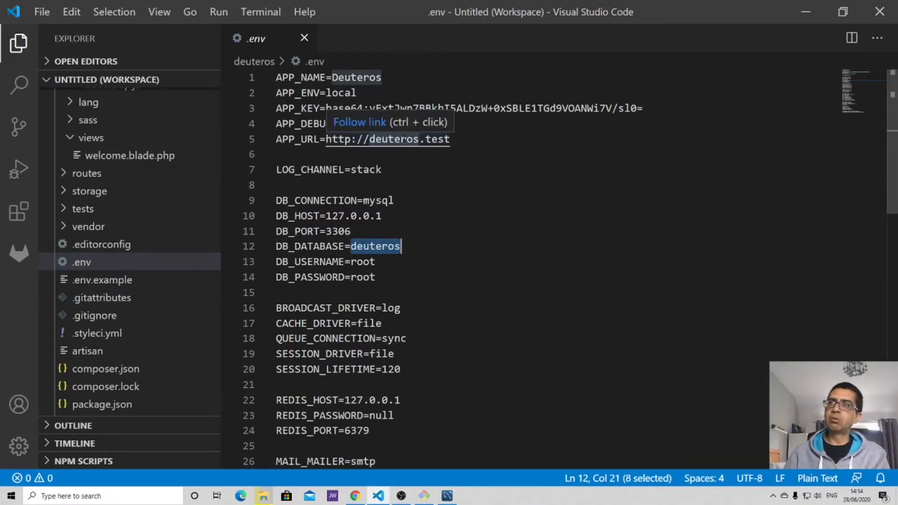
{"action": "left_click", "coordinate": [505, 143]}
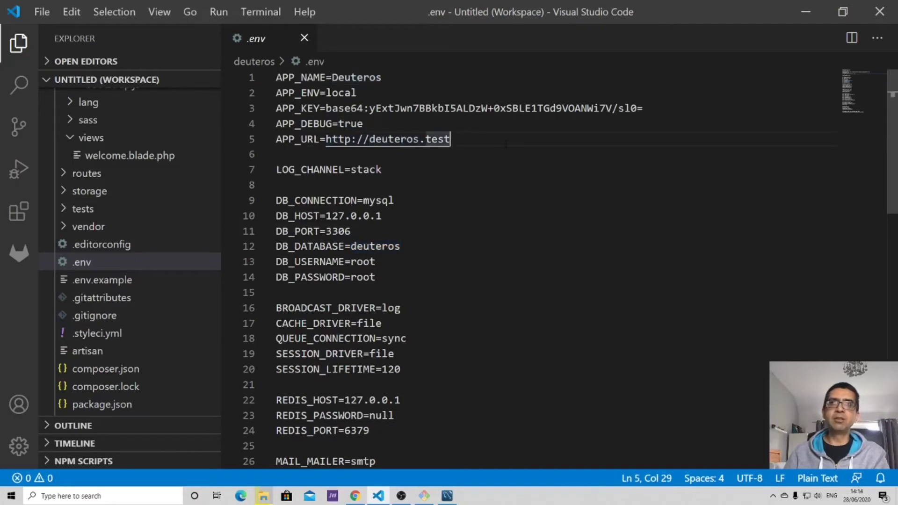
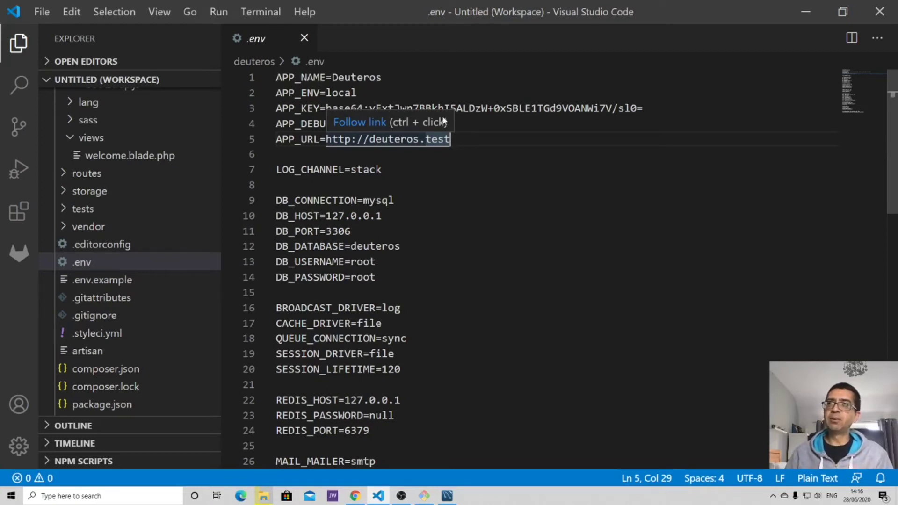
Check the .env database host setting (127.0.0.1, port 3306, database deuteros)
{"action": "left_click", "coordinate": [513, 217]}
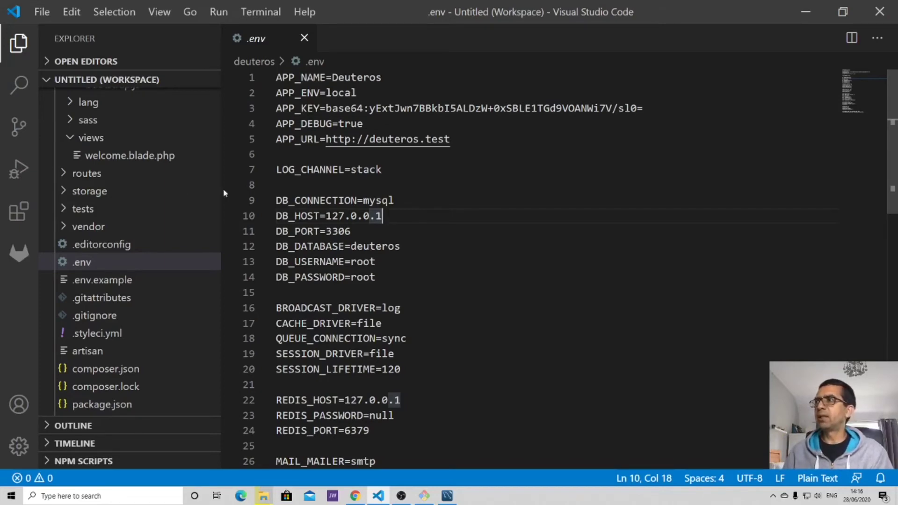
{"action": "mouse_move", "coordinate": [130, 211]}
{"action": "left_click", "coordinate": [130, 155]}
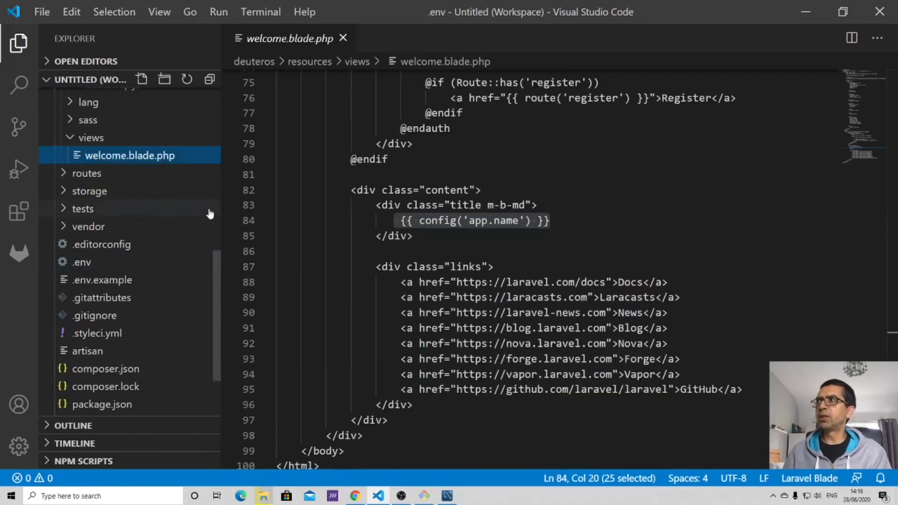
{"action": "left_click", "coordinate": [555, 220]}
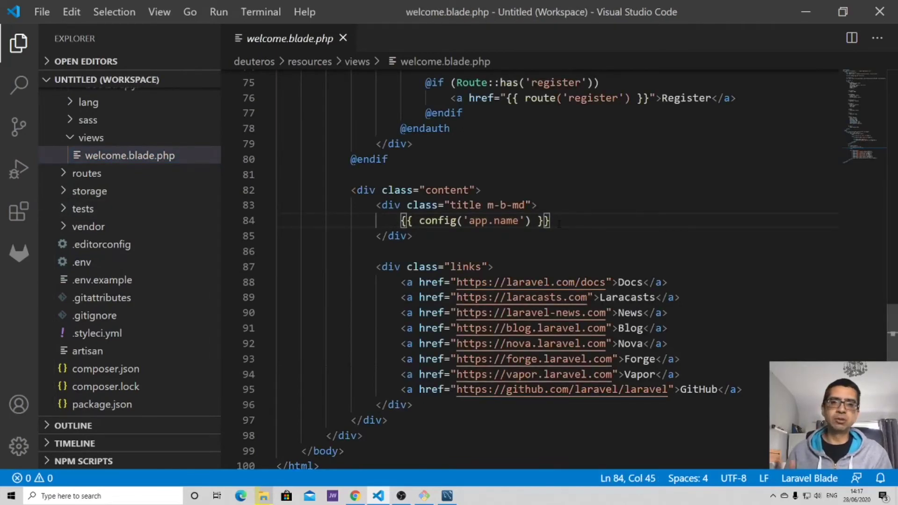
{"action": "left_click", "coordinate": [356, 496]}
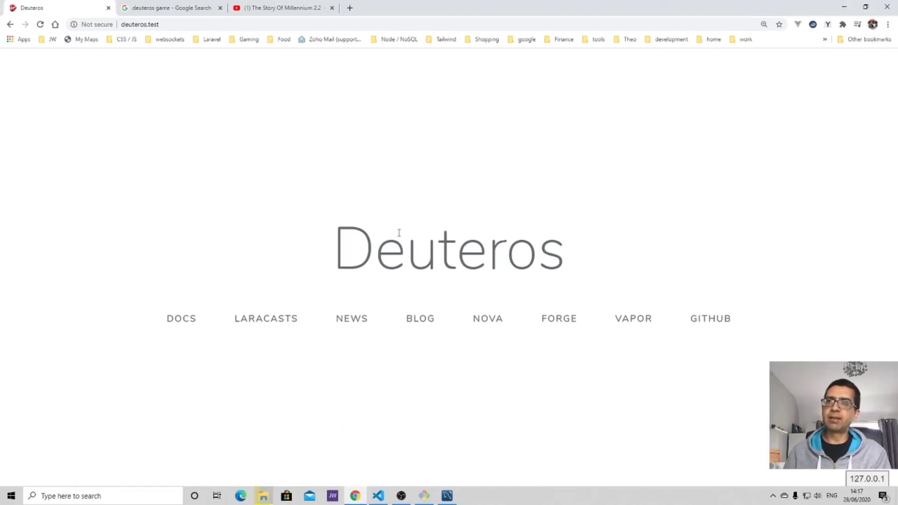
{"action": "left_click", "coordinate": [378, 496]}
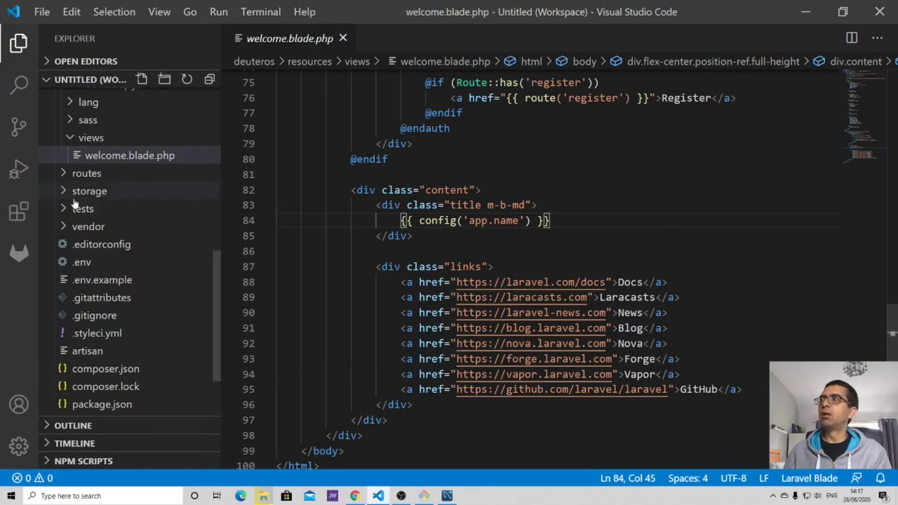
{"action": "scroll", "coordinate": [117, 211], "scroll_direction": "up", "scroll_amount": 3}
{"action": "scroll", "coordinate": [118, 204], "scroll_direction": "up", "scroll_amount": 3}
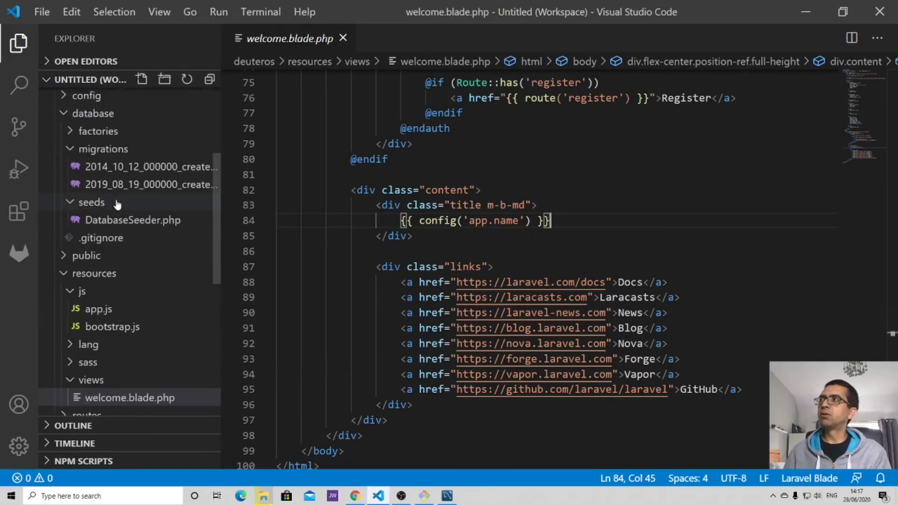
In the create_users_table migration, select and replace the 'username' column name
{"action": "left_click", "coordinate": [131, 166]}
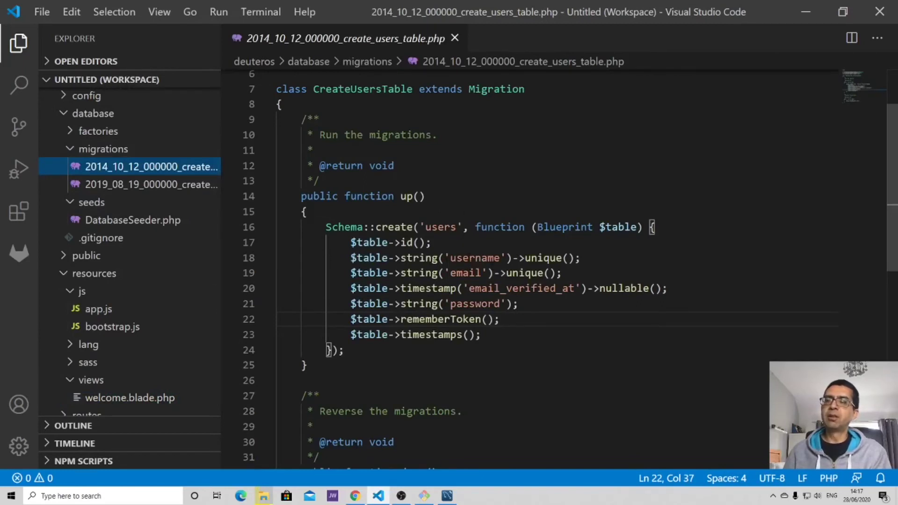
{"action": "left_click", "coordinate": [475, 257]}
{"action": "left_click_drag", "start_coordinate": [475, 258], "coordinate": [453, 273]}
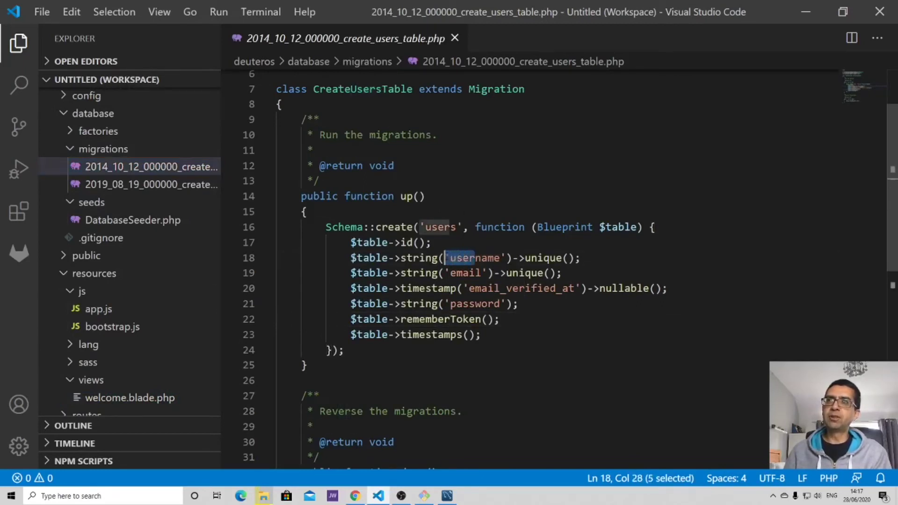
{"action": "double_click", "coordinate": [463, 257]}
{"action": "key", "text": "ctrl+d"}
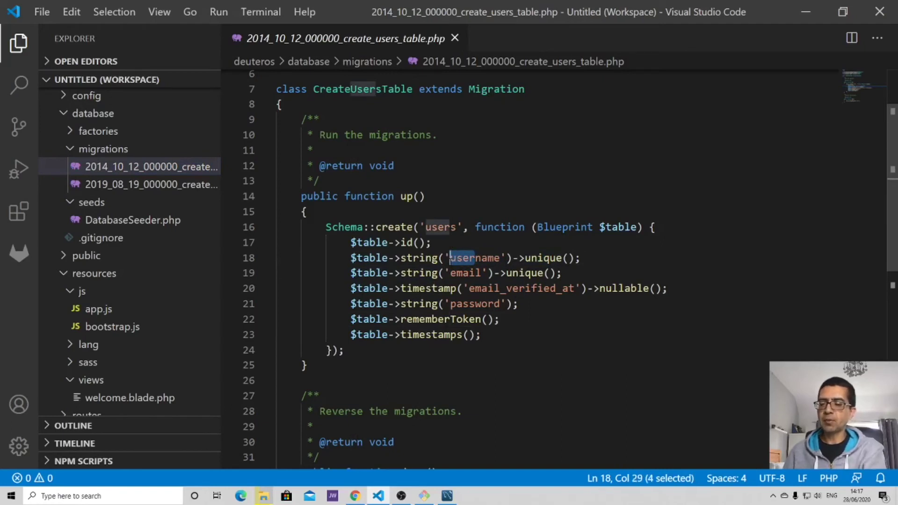
{"action": "type", "text": "name"}
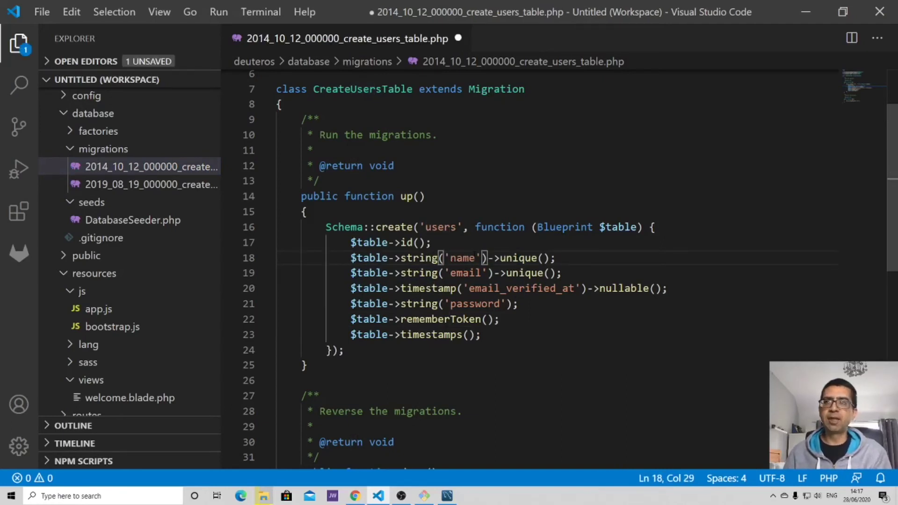
Undo the edit so the column is again a unique 'username' string
{"action": "key", "text": "ctrl+z"}
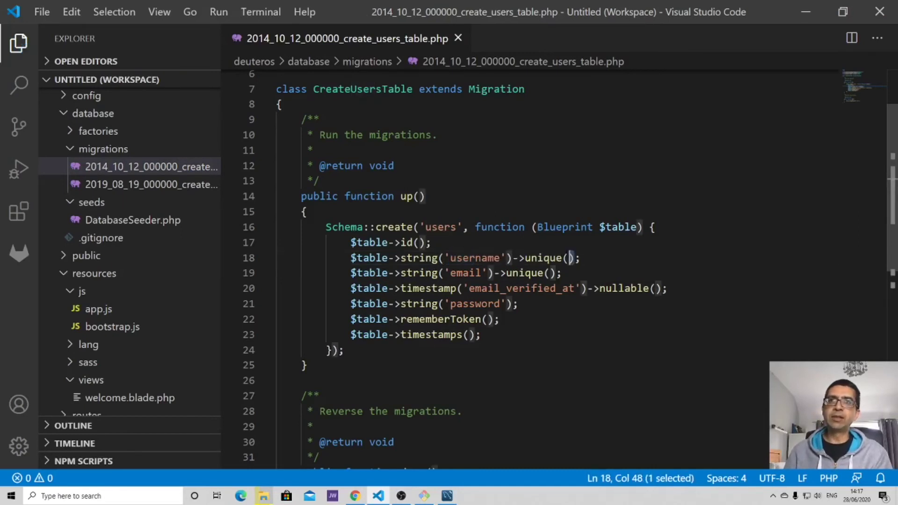
{"action": "left_click_drag", "start_coordinate": [575, 258], "coordinate": [515, 258]}
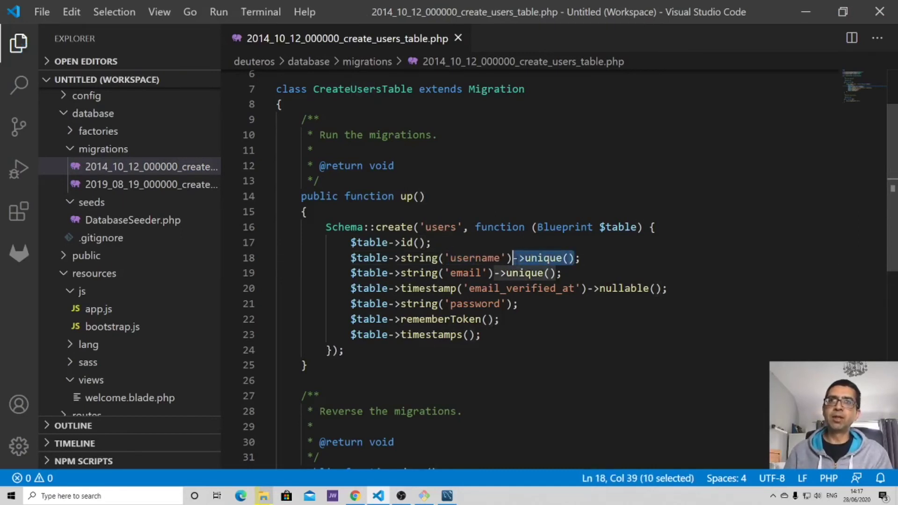
{"action": "left_click", "coordinate": [588, 258]}
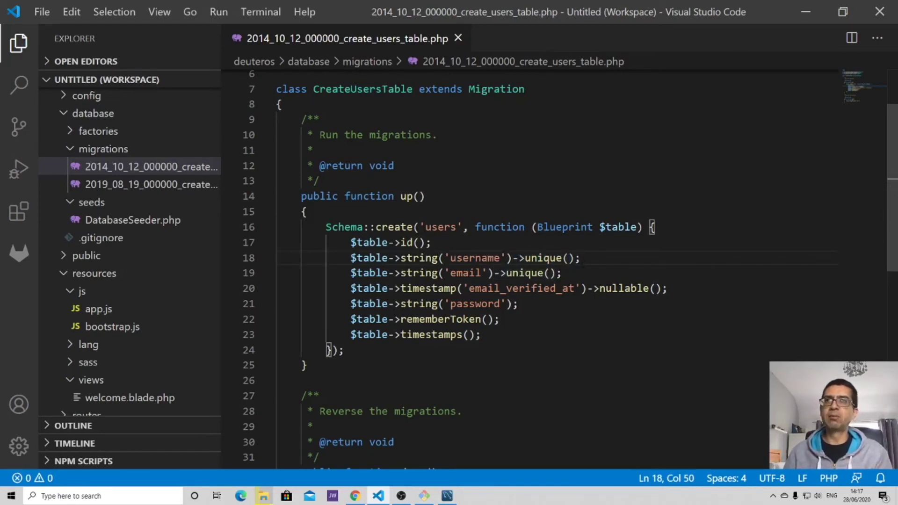
{"action": "mouse_move", "coordinate": [133, 220]}
{"action": "scroll", "coordinate": [97, 241], "scroll_direction": "up", "scroll_amount": 1}
{"action": "scroll", "coordinate": [102, 253], "scroll_direction": "down", "scroll_amount": 2}
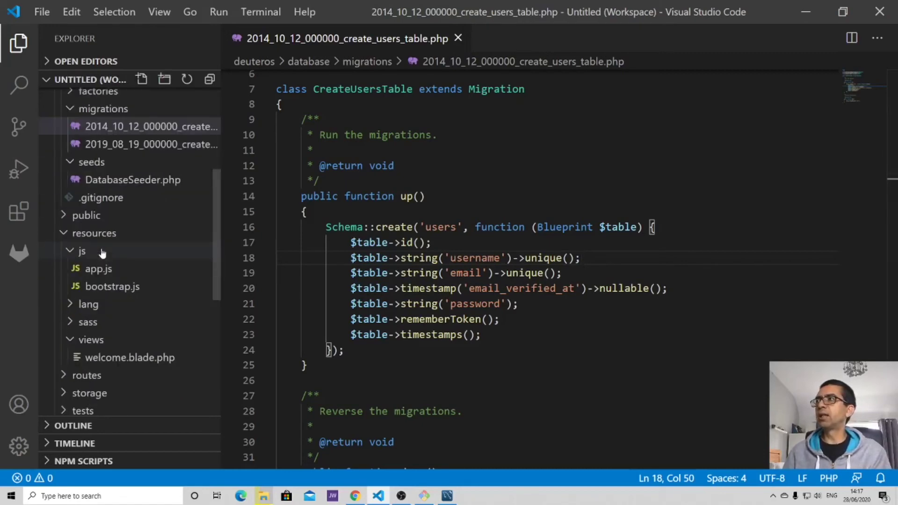
{"action": "scroll", "coordinate": [101, 253], "scroll_direction": "up", "scroll_amount": 3}
{"action": "scroll", "coordinate": [102, 253], "scroll_direction": "up", "scroll_amount": 2}
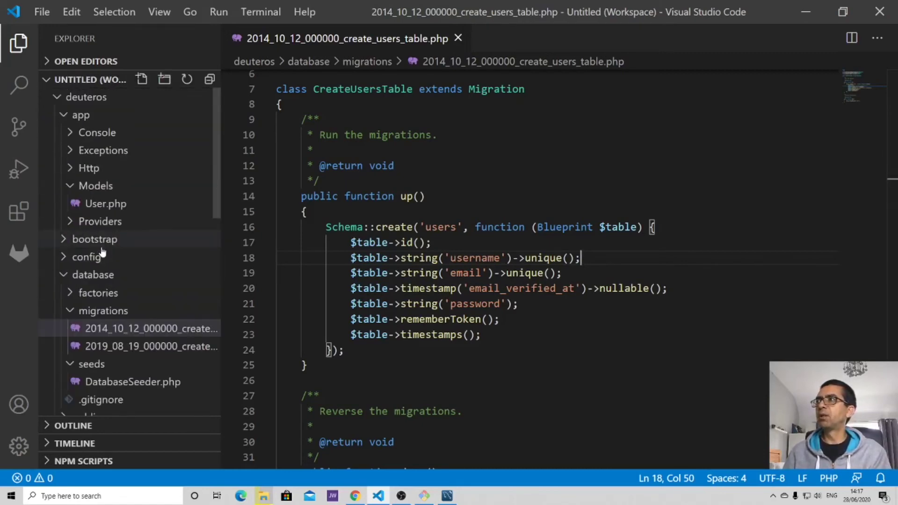
Check the User model's $username property set to 'username', then switch to Chrome
{"action": "left_click", "coordinate": [106, 205]}
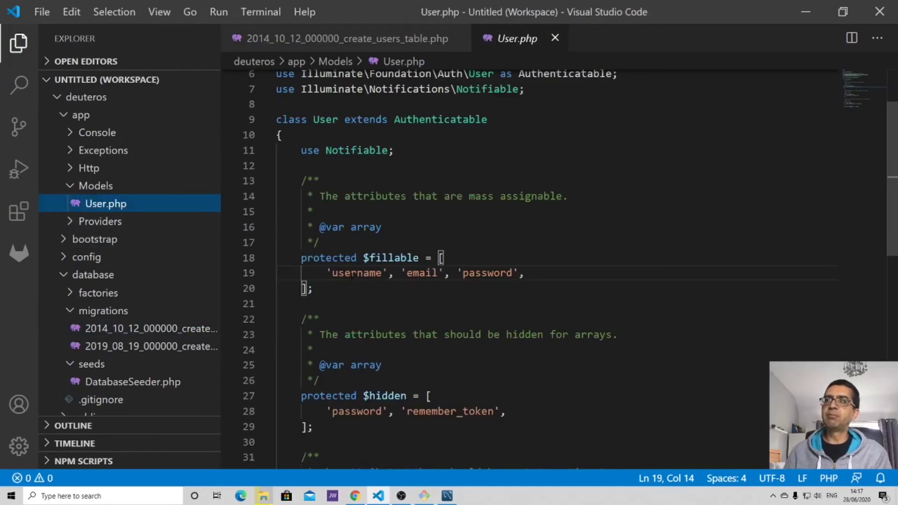
{"action": "scroll", "coordinate": [352, 275], "scroll_direction": "down", "scroll_amount": 3}
{"action": "scroll", "coordinate": [352, 275], "scroll_direction": "down", "scroll_amount": 1}
{"action": "scroll", "coordinate": [352, 275], "scroll_direction": "down", "scroll_amount": 3}
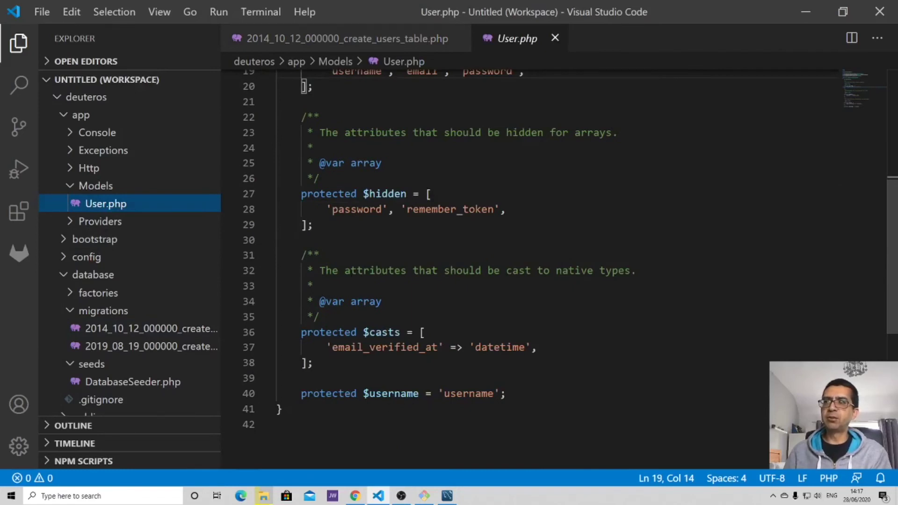
{"action": "left_click", "coordinate": [533, 394]}
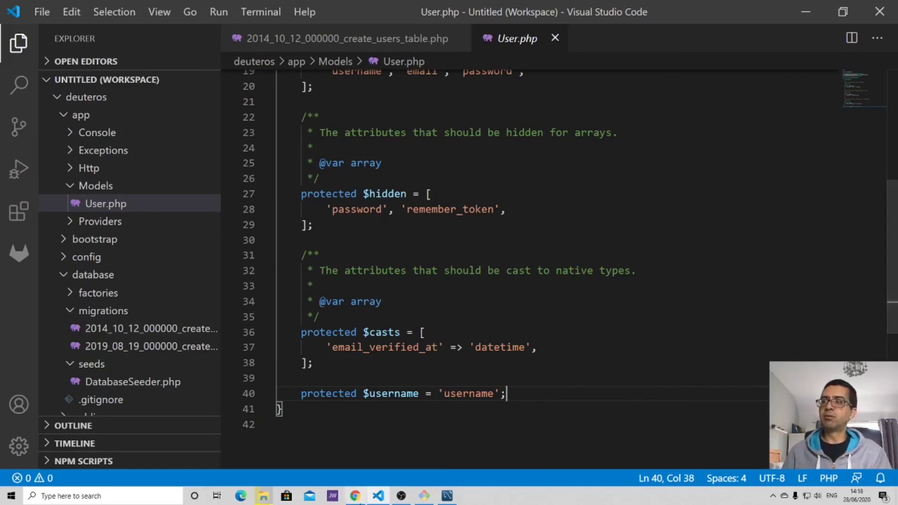
{"action": "left_click", "coordinate": [354, 496]}
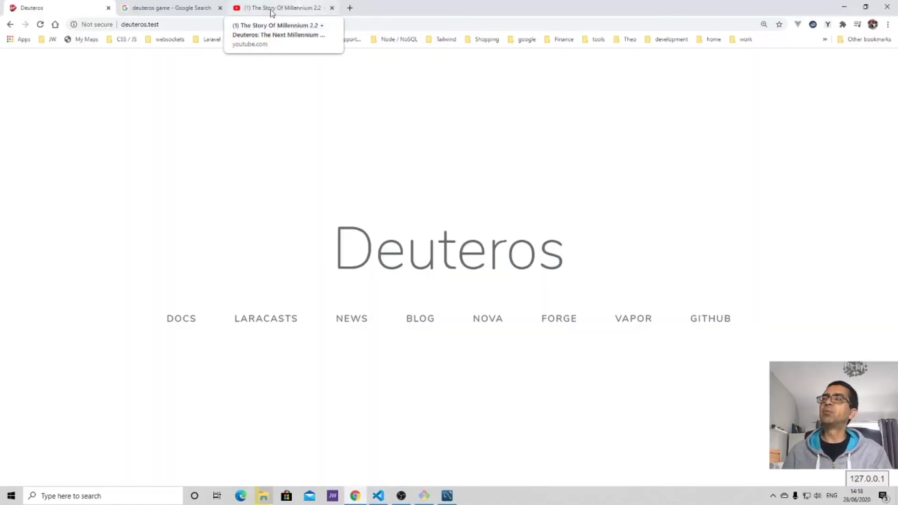
View the 'deuteros game' search results, then the Millennium 2.2 Deuteros YouTube video
{"action": "left_click", "coordinate": [189, 8]}
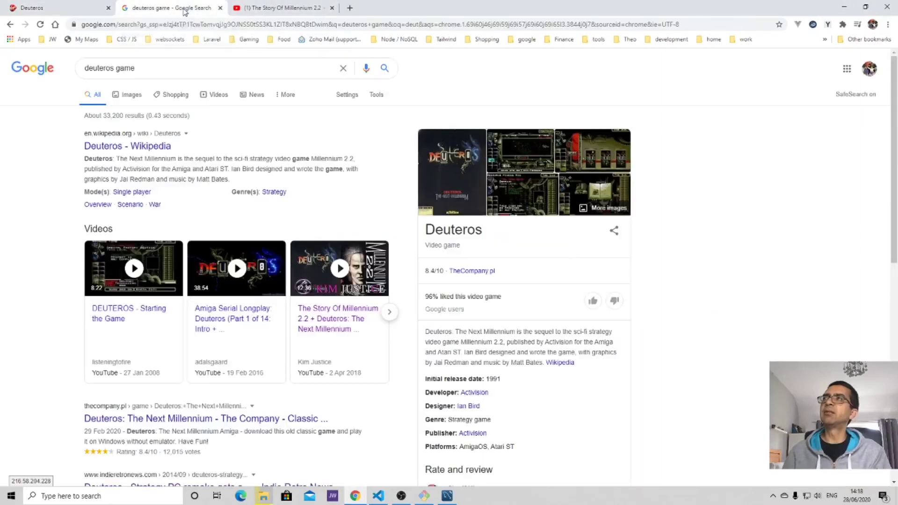
{"action": "left_click", "coordinate": [280, 8]}
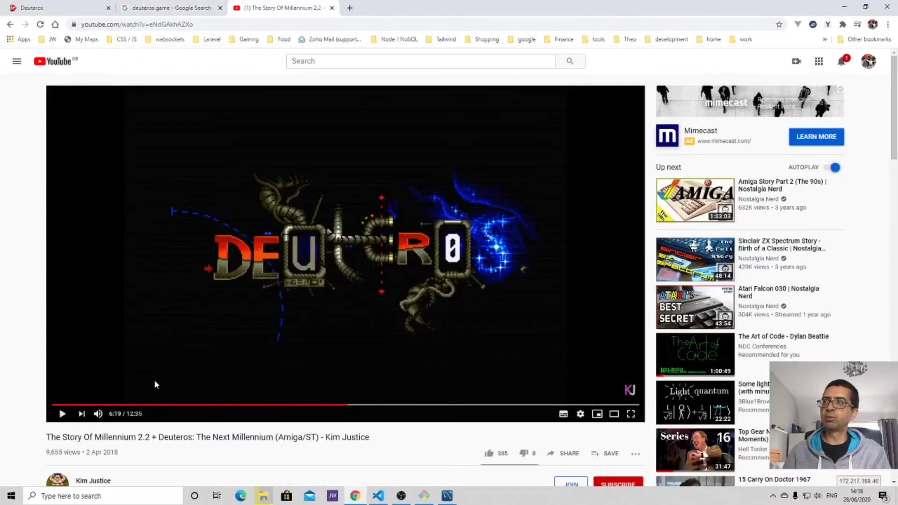
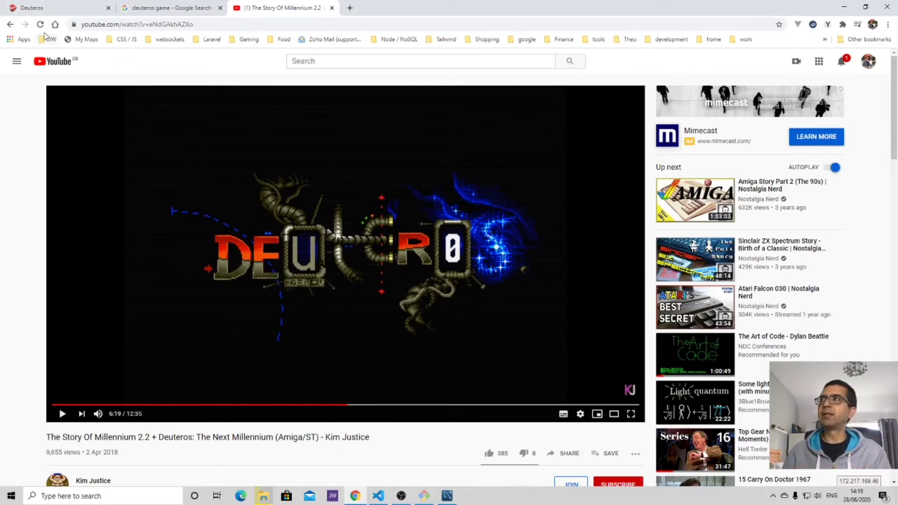
Switch from the YouTube video to the Deuteros tab showing the Laravel welcome page
{"action": "left_click", "coordinate": [32, 8]}
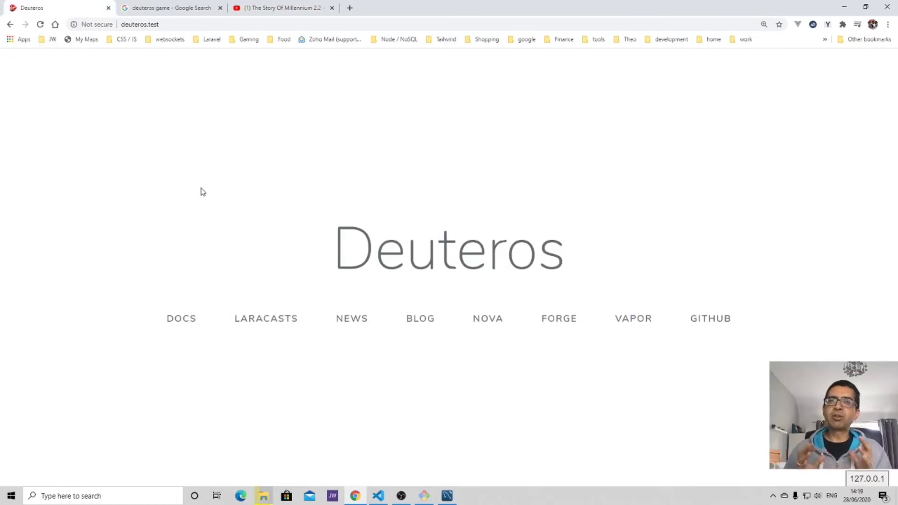